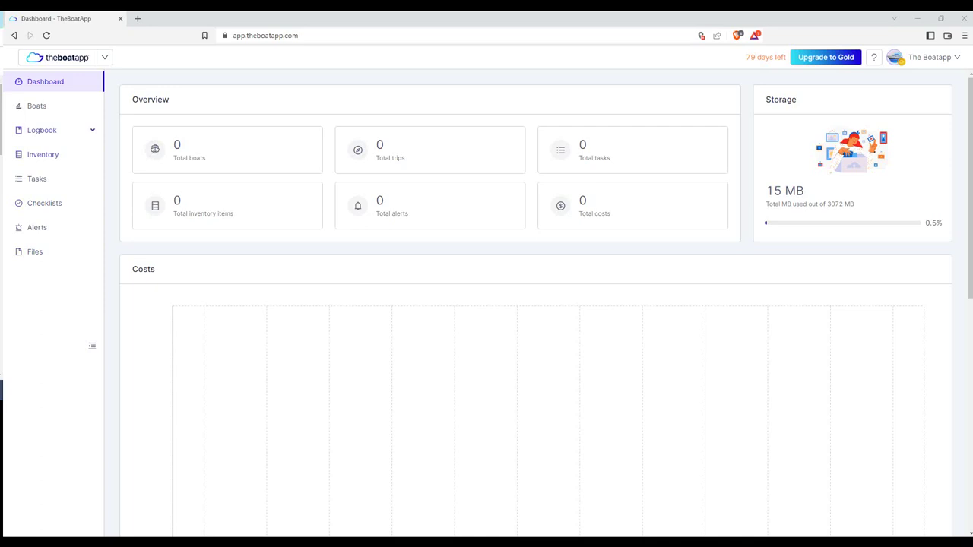
Step: Start adding a boat and search the boat models for "boston"
{"action": "left_click", "coordinate": [36, 106]}
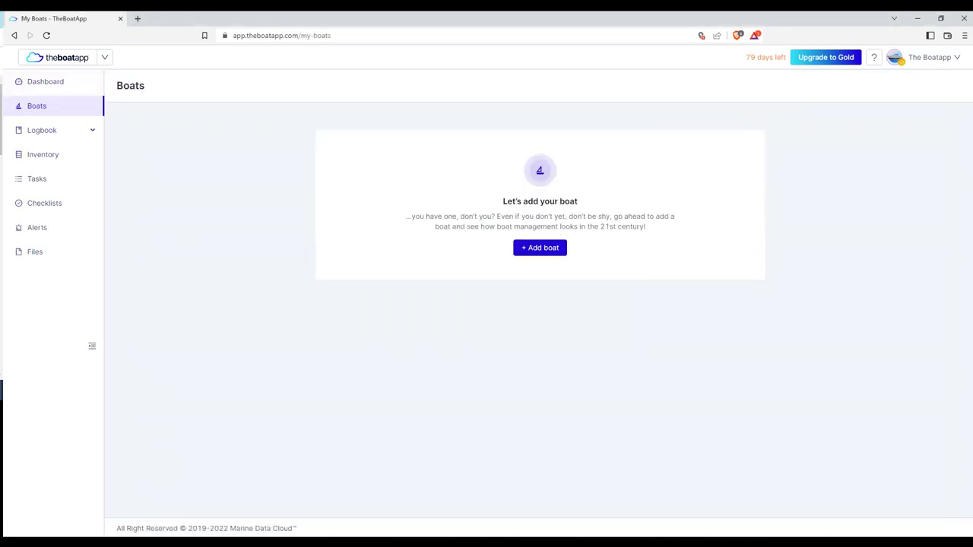
{"action": "left_click", "coordinate": [540, 248]}
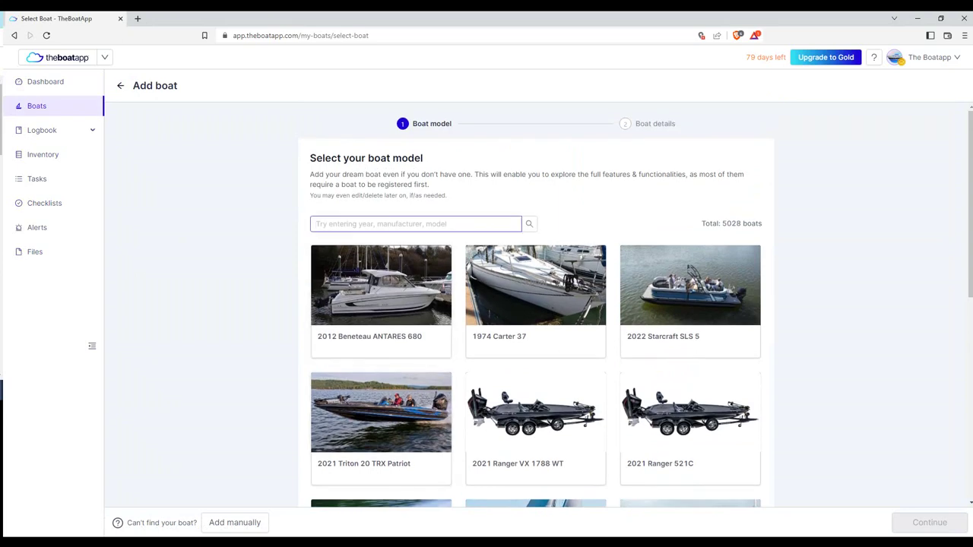
{"action": "type", "text": "bost"}
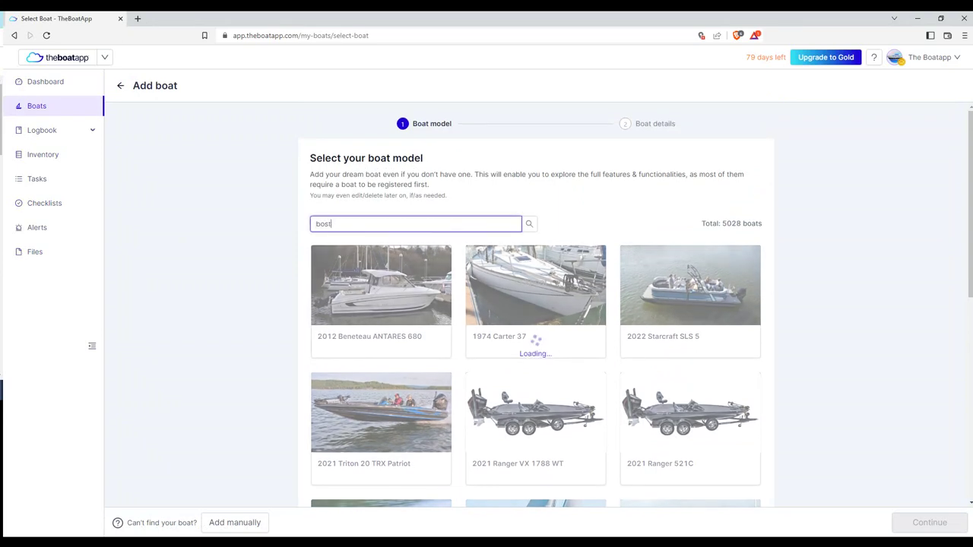
{"action": "type", "text": "on"}
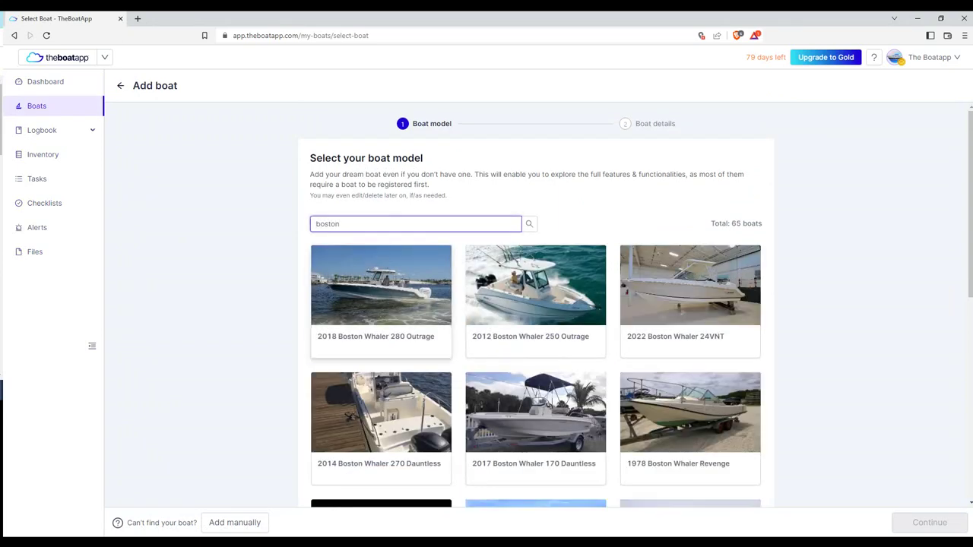
Step: Choose the 2012 Boston Whaler 250 Outrage as the boat model
{"action": "left_click", "coordinate": [381, 301]}
{"action": "scroll", "coordinate": [536, 304], "scroll_direction": "down", "scroll_amount": 4}
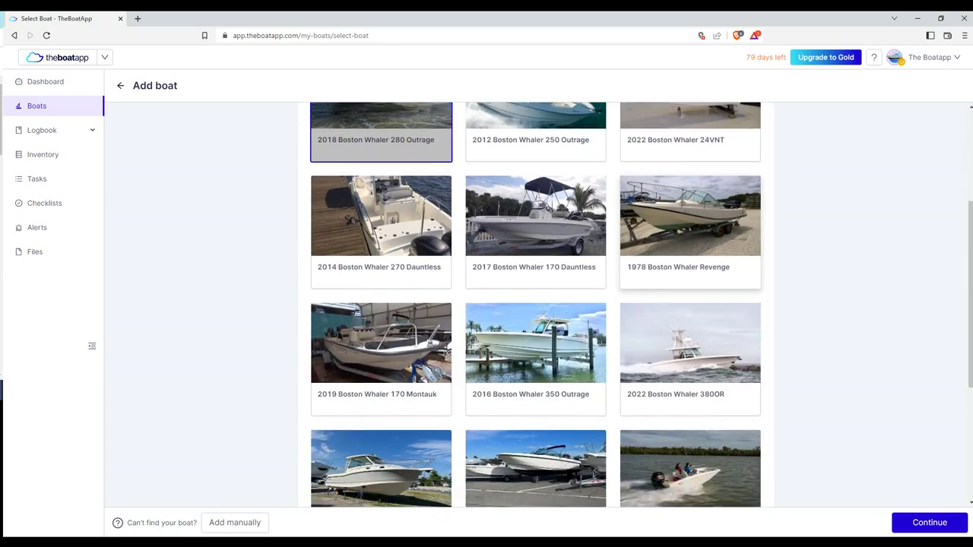
{"action": "scroll", "coordinate": [535, 304], "scroll_direction": "up", "scroll_amount": 3}
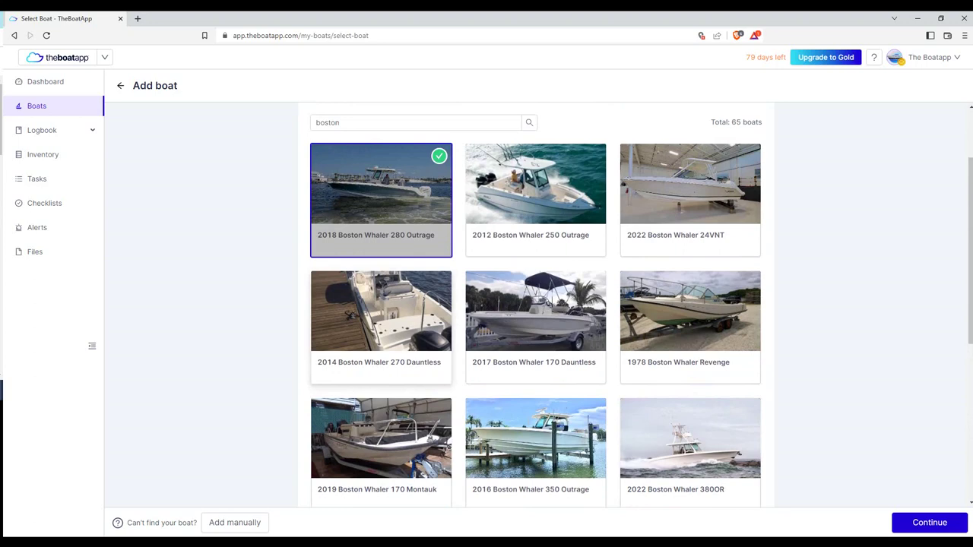
{"action": "left_click", "coordinate": [535, 200]}
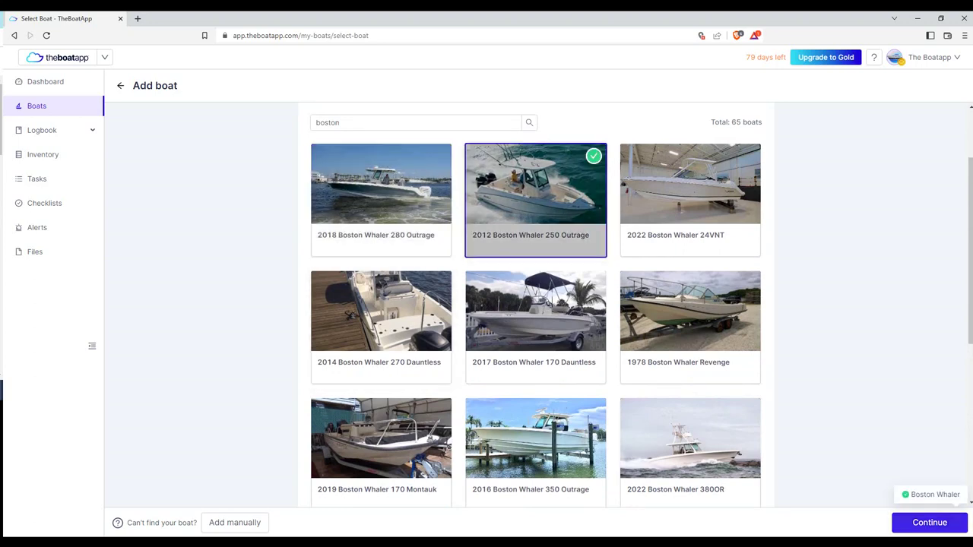
{"action": "left_click", "coordinate": [930, 522]}
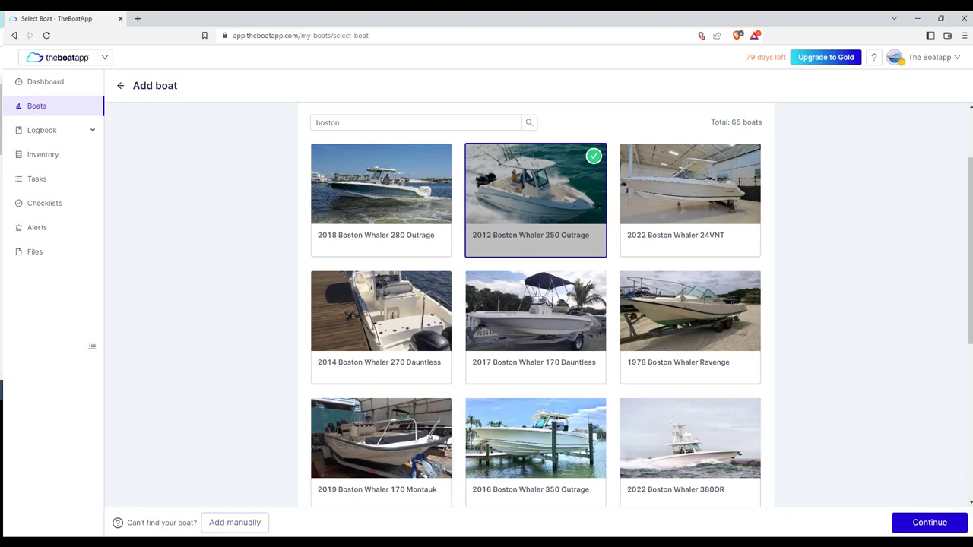
Step: Start adding the boat manually, review the overview of details to fill in, and return to the boats list
{"action": "left_click_drag", "start_coordinate": [127, 523], "coordinate": [198, 524]}
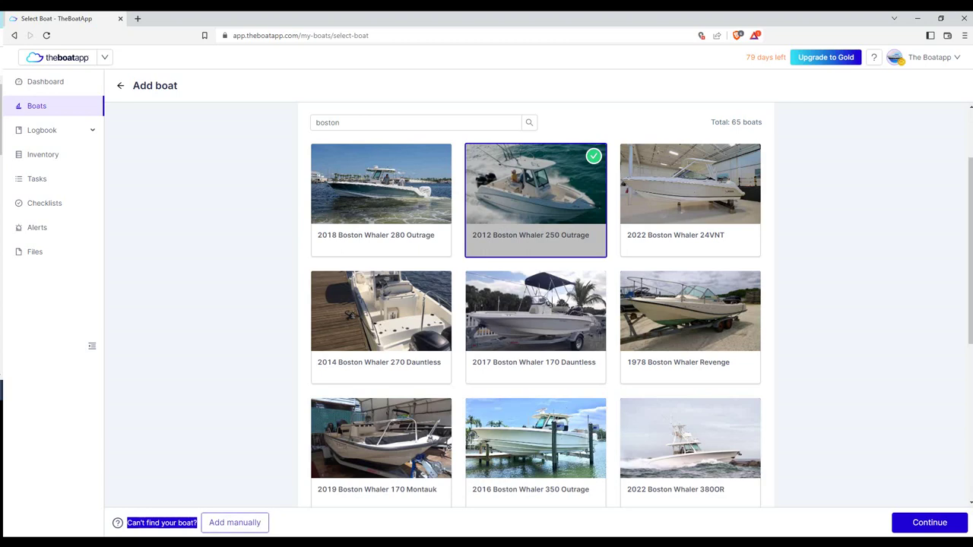
{"action": "left_click", "coordinate": [234, 522]}
{"action": "left_click", "coordinate": [329, 210]}
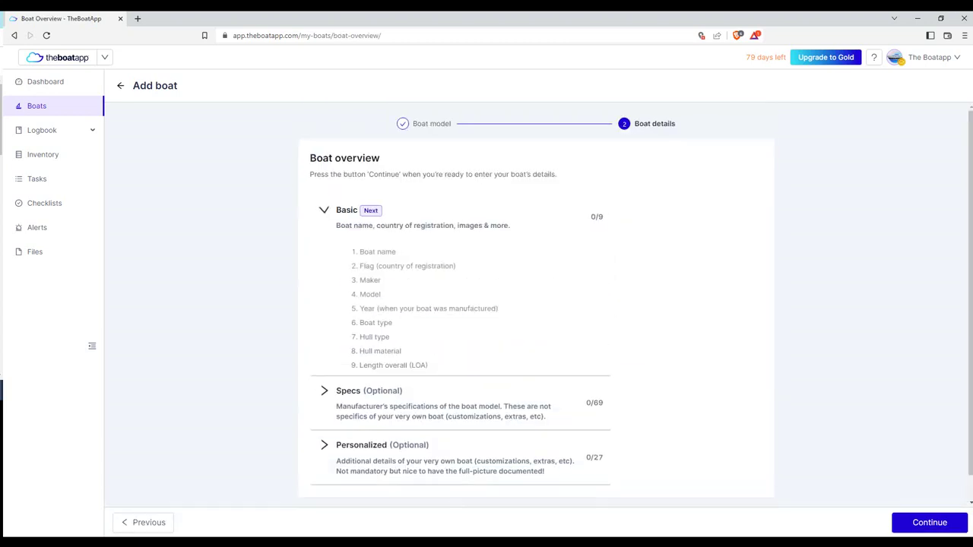
{"action": "scroll", "coordinate": [536, 305], "scroll_direction": "down", "scroll_amount": 1}
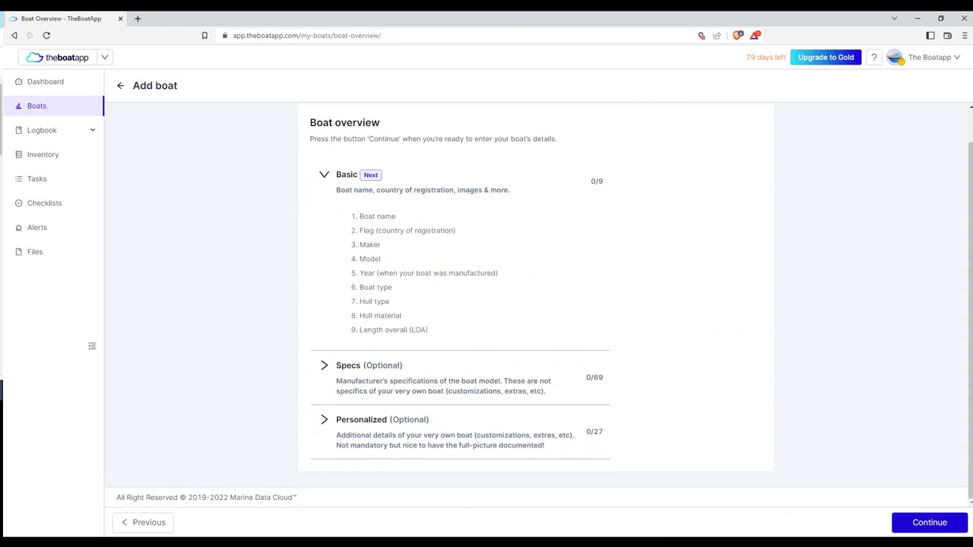
{"action": "left_click", "coordinate": [120, 85]}
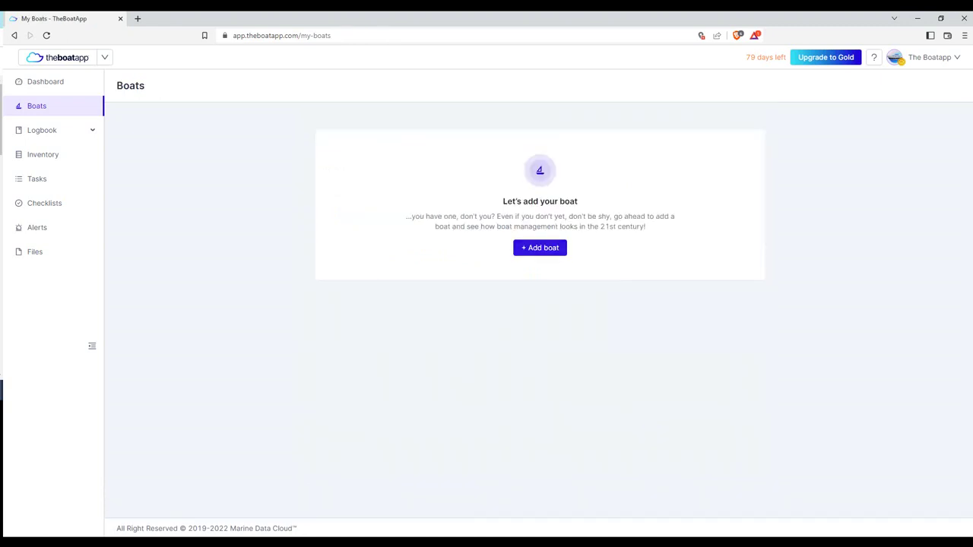
Step: Start adding a boat with the 1974 Carter 37 model and proceed to its basic details form
{"action": "left_click", "coordinate": [540, 248]}
{"action": "left_click", "coordinate": [536, 289]}
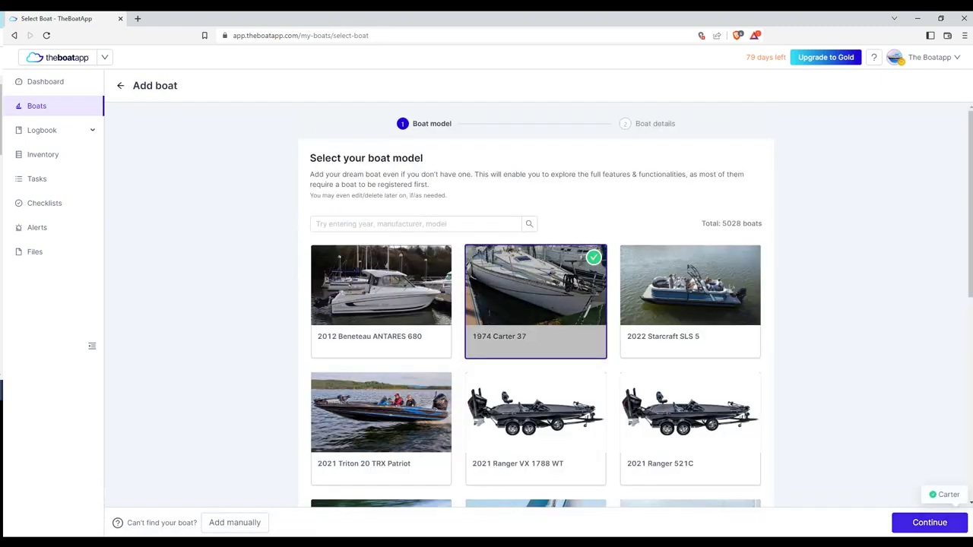
{"action": "scroll", "coordinate": [536, 289], "scroll_direction": "down", "scroll_amount": 2}
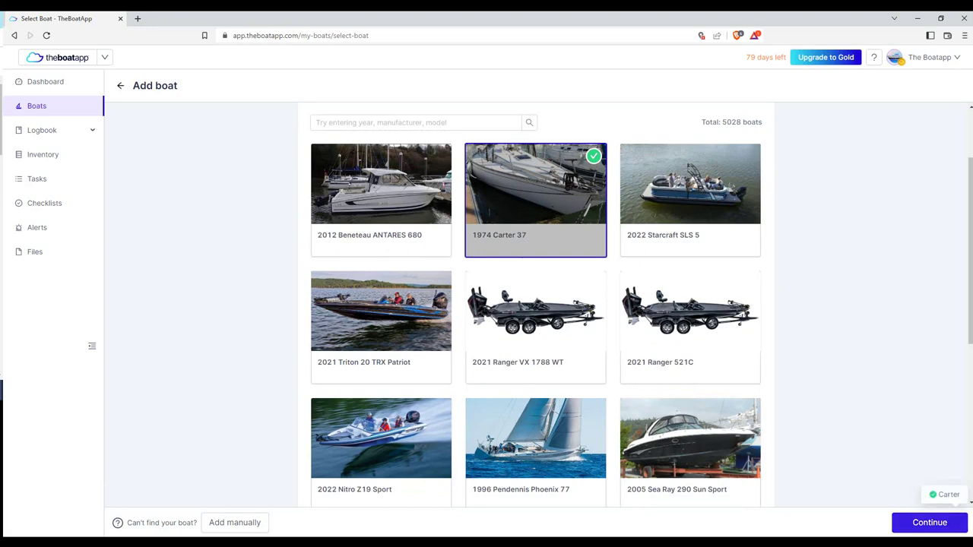
{"action": "scroll", "coordinate": [536, 304], "scroll_direction": "down", "scroll_amount": 1}
{"action": "left_click", "coordinate": [930, 522]}
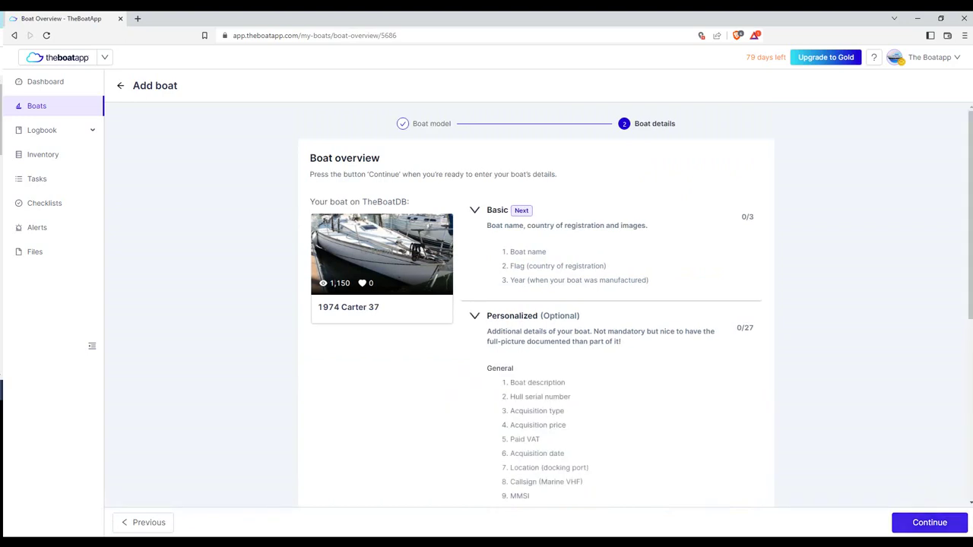
{"action": "left_click", "coordinate": [930, 522]}
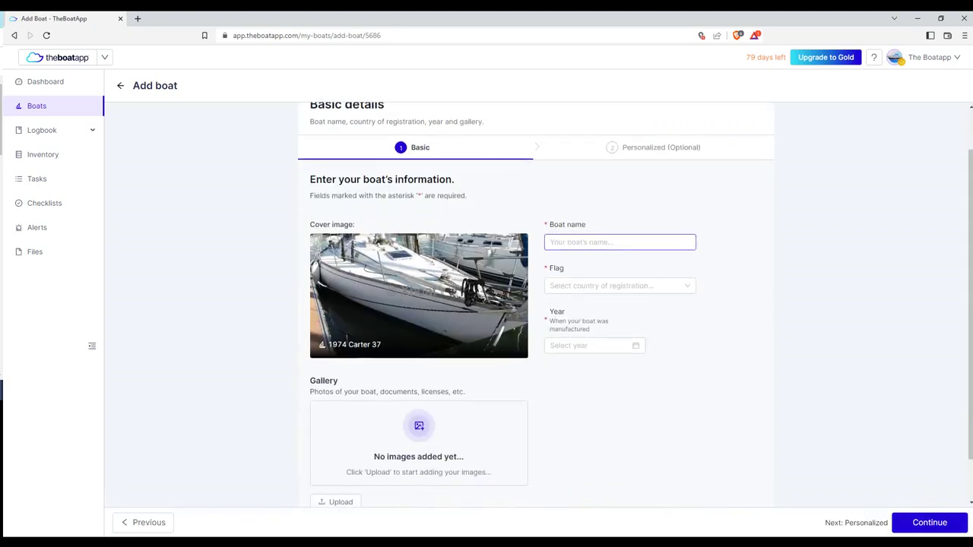
Step: Fill in the basic details with boat name "my boat", flag United Kingdom and year 2020
{"action": "type", "text": "my boa"}
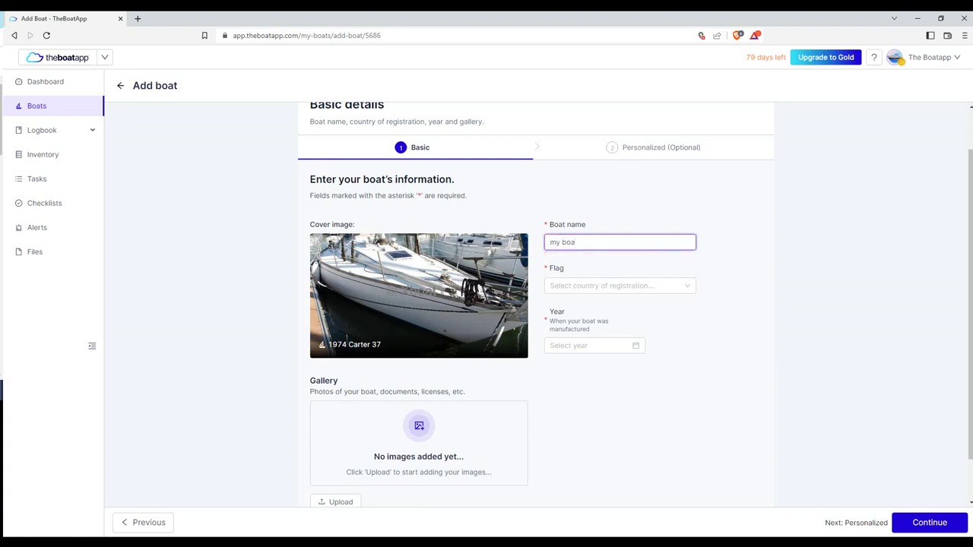
{"action": "type", "text": "t"}
{"action": "left_click", "coordinate": [619, 285]}
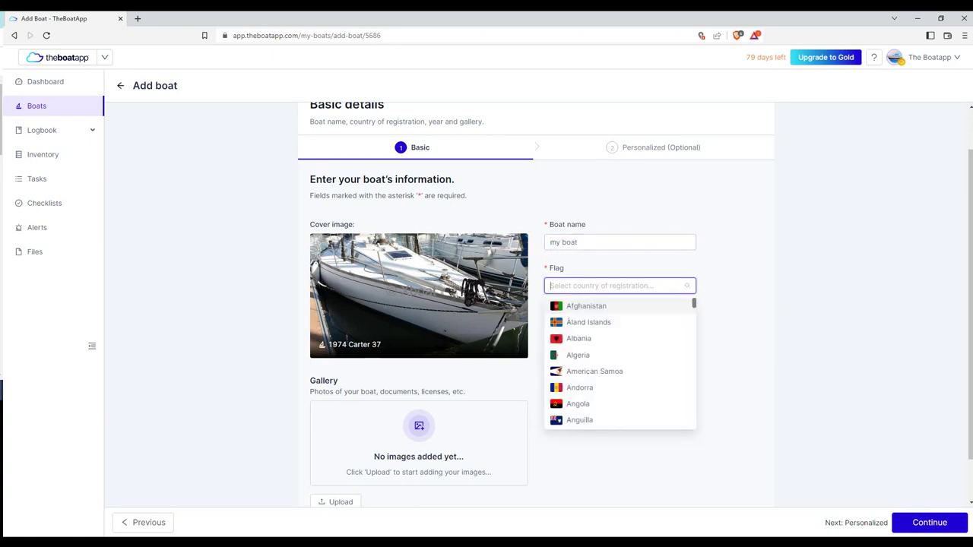
{"action": "type", "text": "uni"}
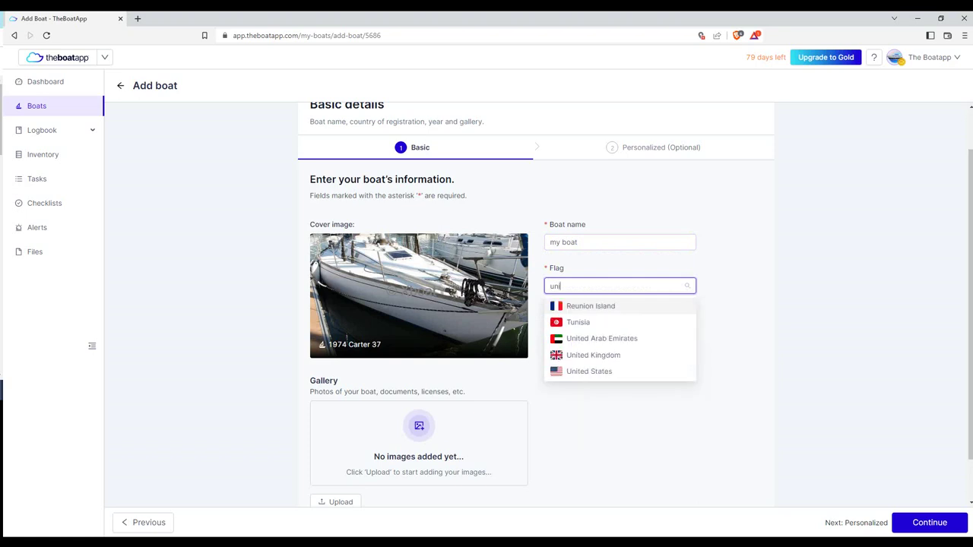
{"action": "type", "text": "te"}
{"action": "key", "text": "Down"}
{"action": "key", "text": "Down"}
{"action": "key", "text": "Up"}
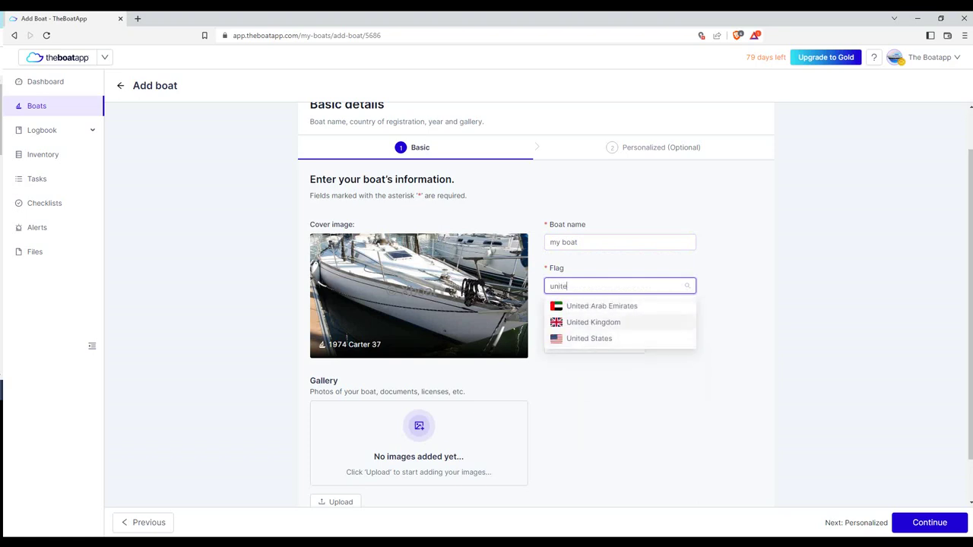
{"action": "key", "text": "Return"}
{"action": "left_click", "coordinate": [595, 345]}
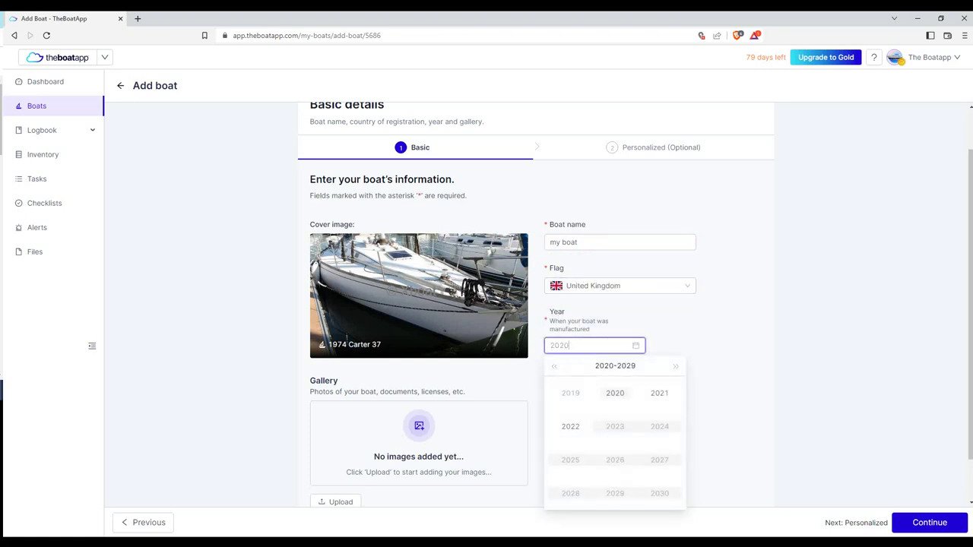
{"action": "left_click", "coordinate": [616, 392]}
Step: Add boat rotated.png to the boat's gallery and proceed to the personalized details
{"action": "scroll", "coordinate": [336, 450], "scroll_direction": "down", "scroll_amount": 1}
{"action": "left_click", "coordinate": [336, 502]}
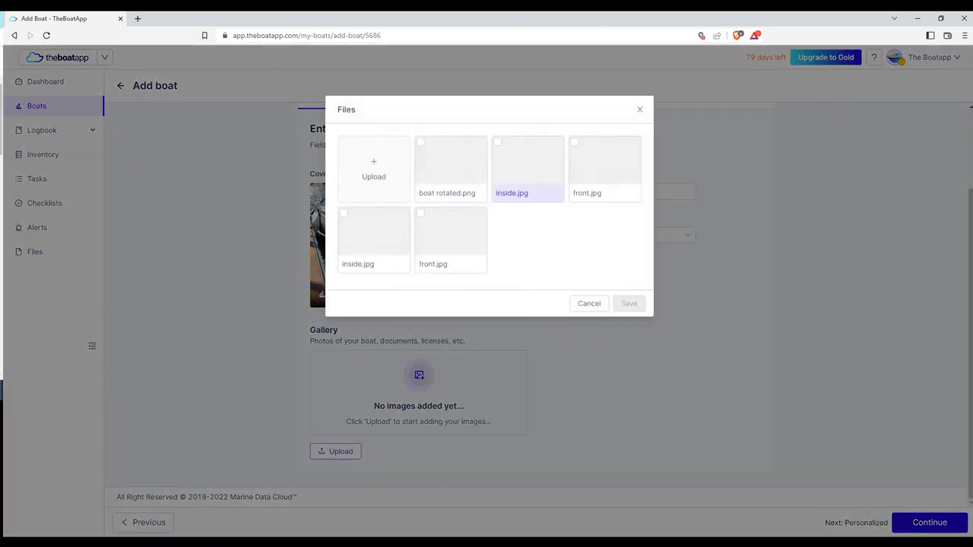
{"action": "left_click", "coordinate": [420, 142]}
{"action": "left_click", "coordinate": [629, 304]}
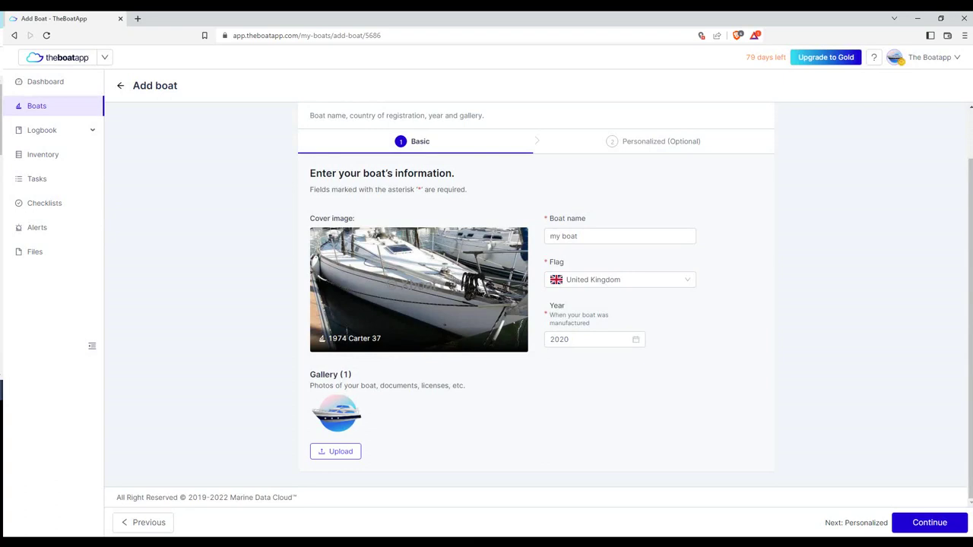
{"action": "left_click", "coordinate": [930, 523]}
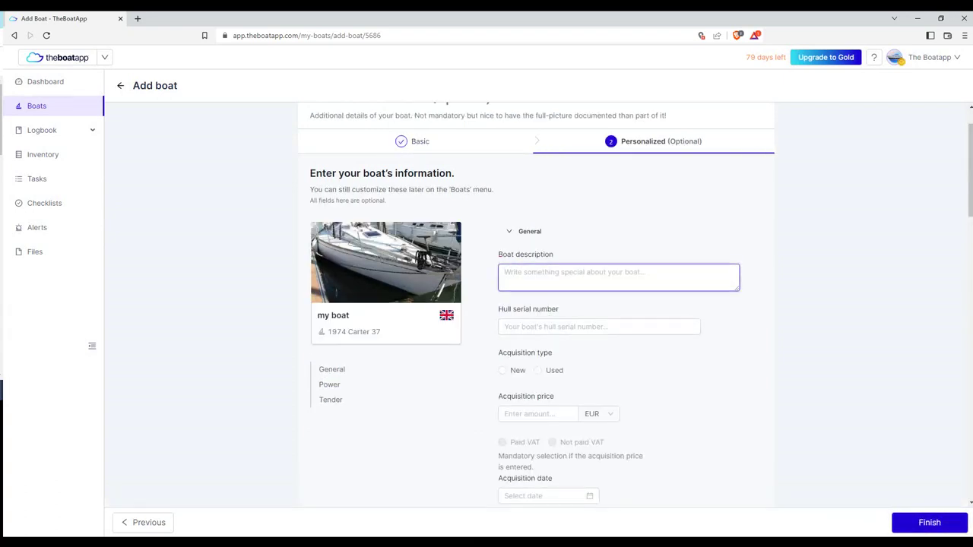
Step: Set the acquisition type to New and finish adding the boat
{"action": "scroll", "coordinate": [536, 304], "scroll_direction": "down", "scroll_amount": 2}
{"action": "left_click", "coordinate": [502, 218]}
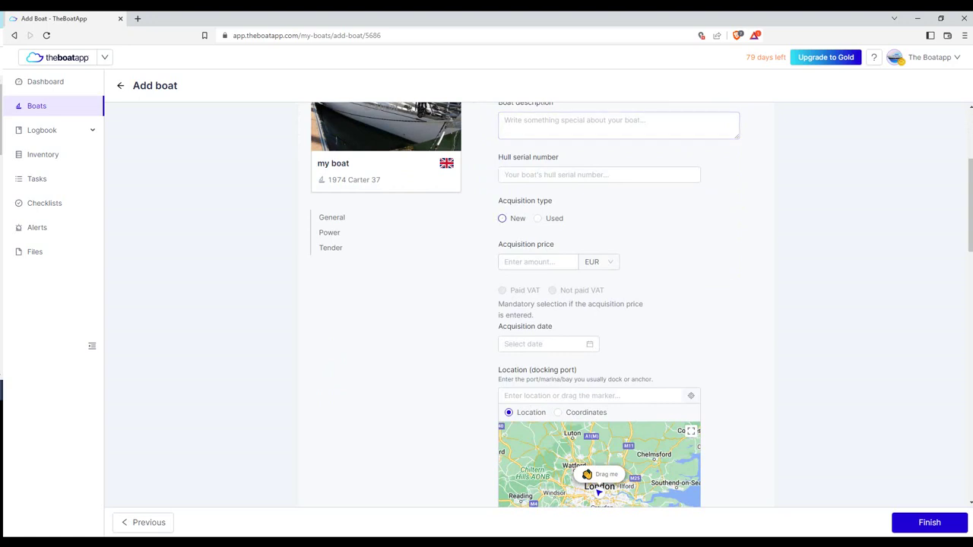
{"action": "left_click", "coordinate": [537, 261]}
{"action": "scroll", "coordinate": [522, 272], "scroll_direction": "down", "scroll_amount": 2}
{"action": "scroll", "coordinate": [522, 271], "scroll_direction": "up", "scroll_amount": 1}
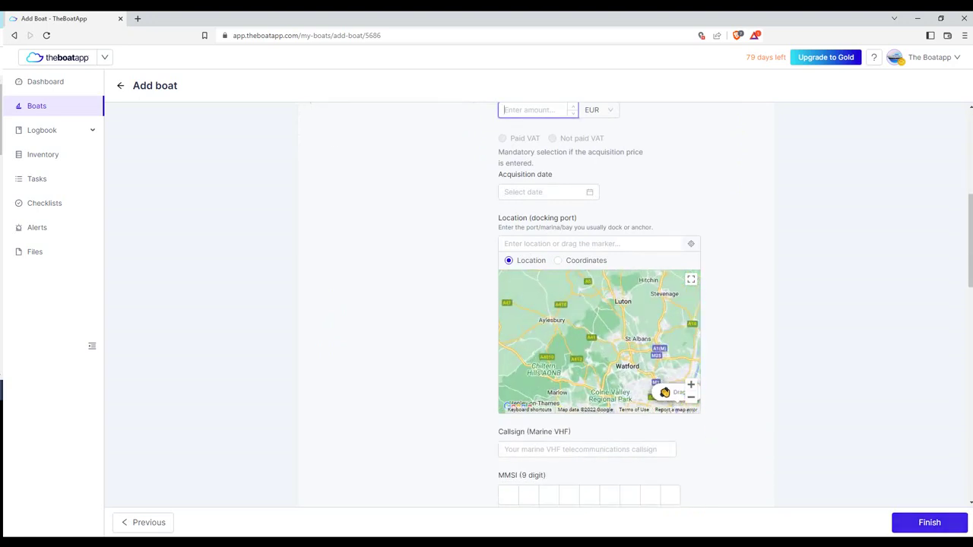
{"action": "left_click", "coordinate": [929, 522]}
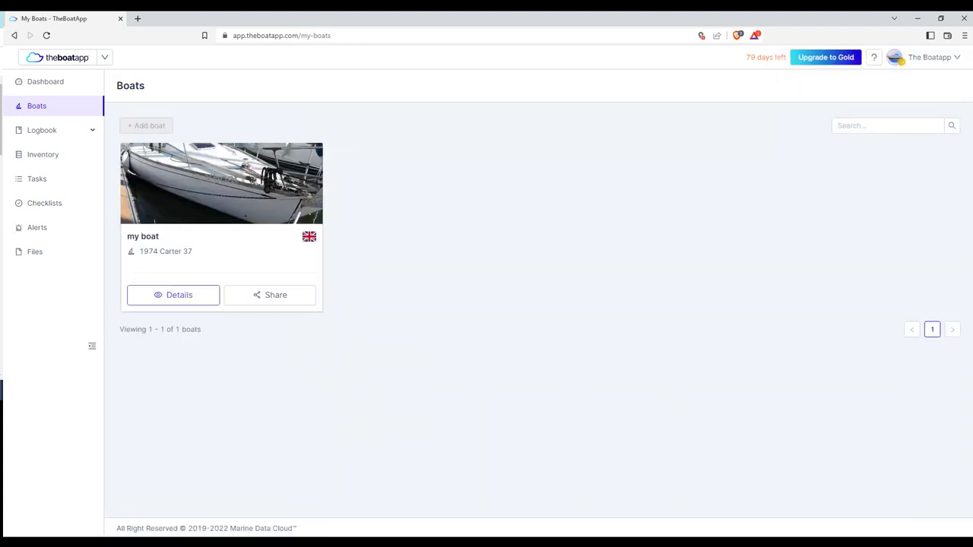
Step: Open the details of "my boat" and look through its Specs, Personalized, Ratios and Custom Fields sections
{"action": "left_click", "coordinate": [173, 295]}
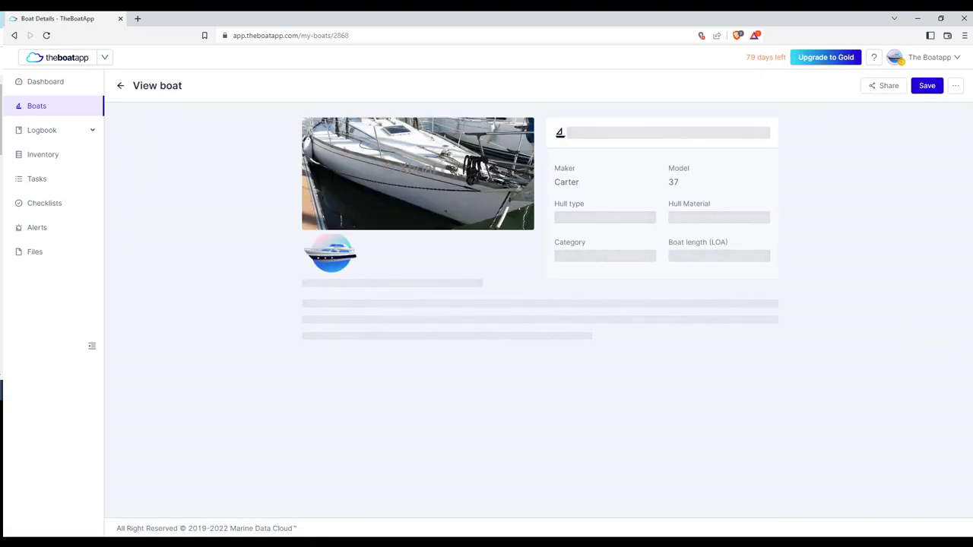
{"action": "scroll", "coordinate": [450, 305], "scroll_direction": "down", "scroll_amount": 1}
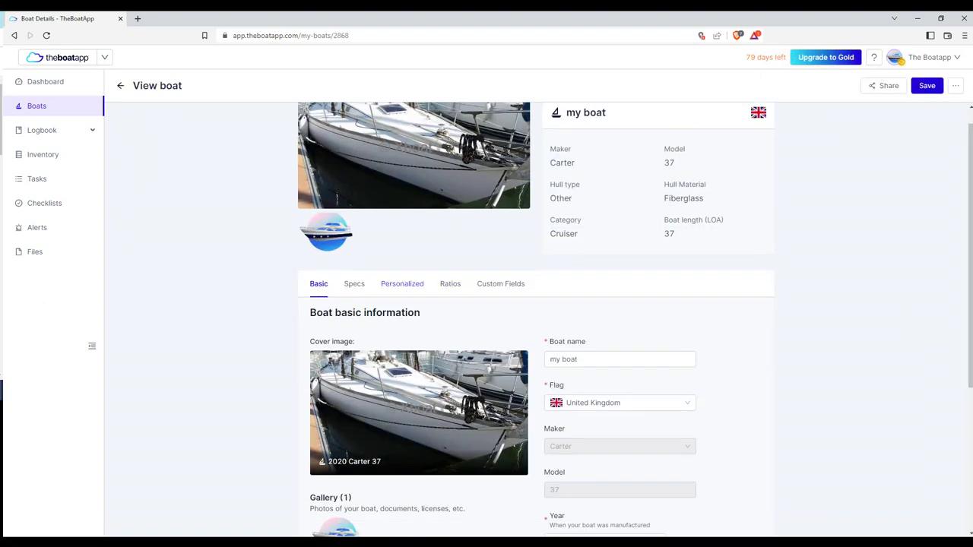
{"action": "left_click", "coordinate": [354, 254]}
{"action": "left_click", "coordinate": [402, 254]}
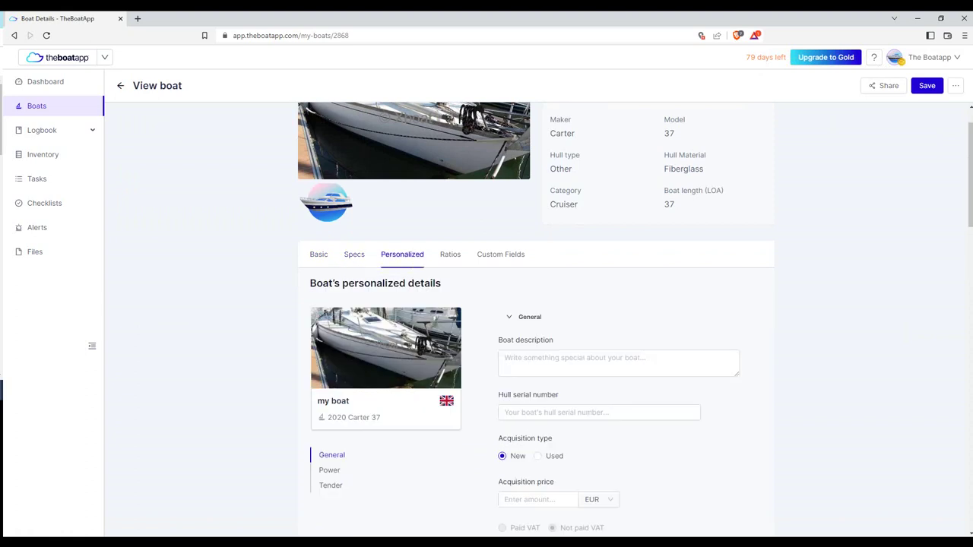
{"action": "left_click", "coordinate": [450, 254]}
{"action": "left_click", "coordinate": [500, 254]}
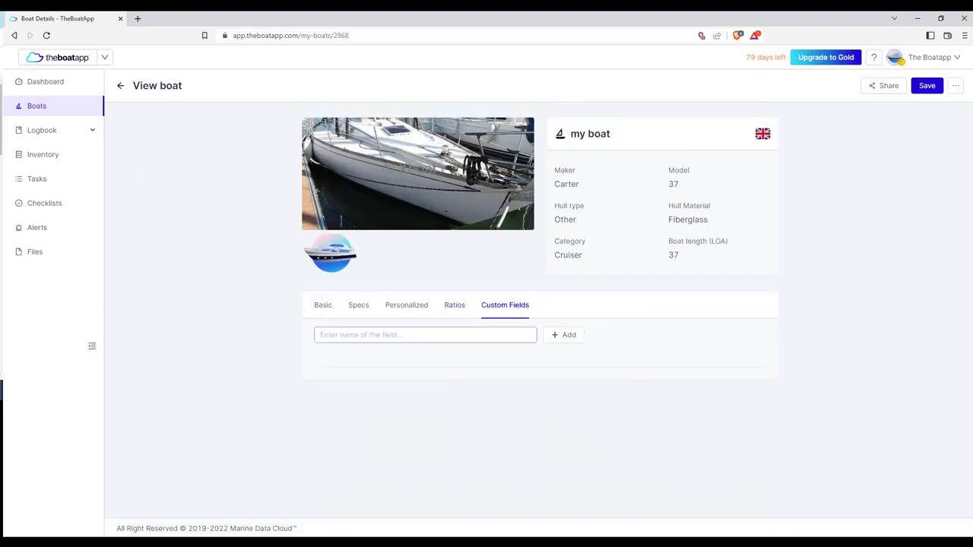
Step: Try to add a custom field without a name, and return to the boats list
{"action": "left_click", "coordinate": [563, 335]}
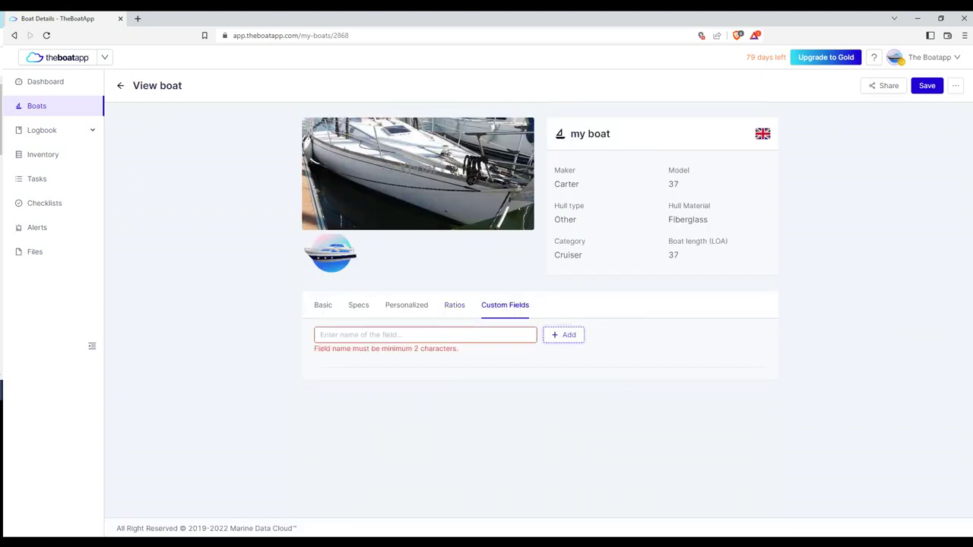
{"action": "left_click", "coordinate": [426, 335]}
{"action": "left_click", "coordinate": [323, 305]}
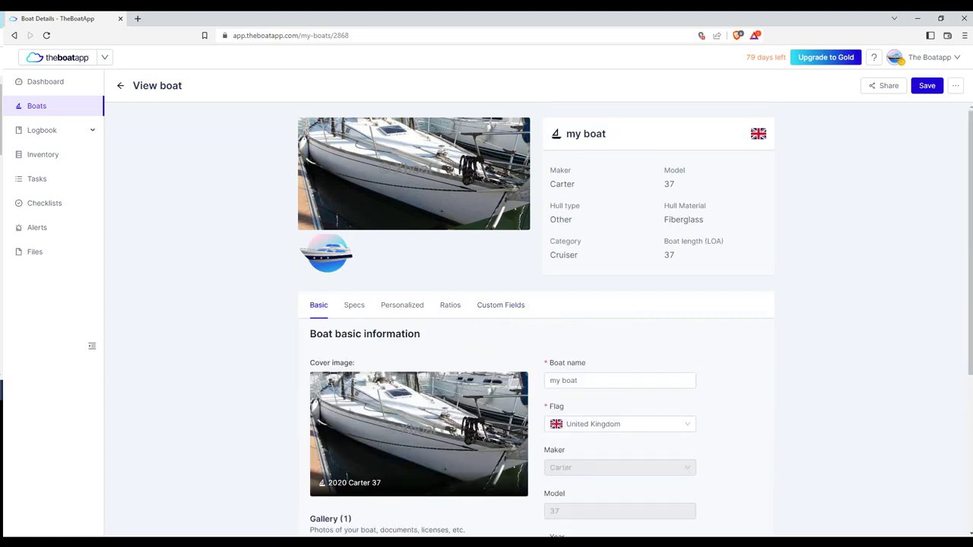
{"action": "left_click", "coordinate": [120, 85]}
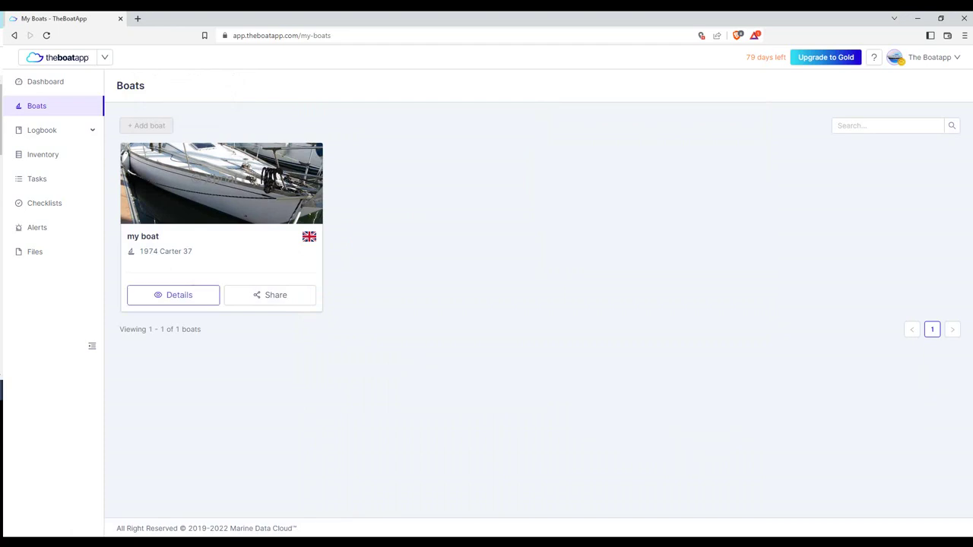
Step: Delete the boat "my boat" from its details page and confirm the deletion
{"action": "left_click", "coordinate": [173, 295]}
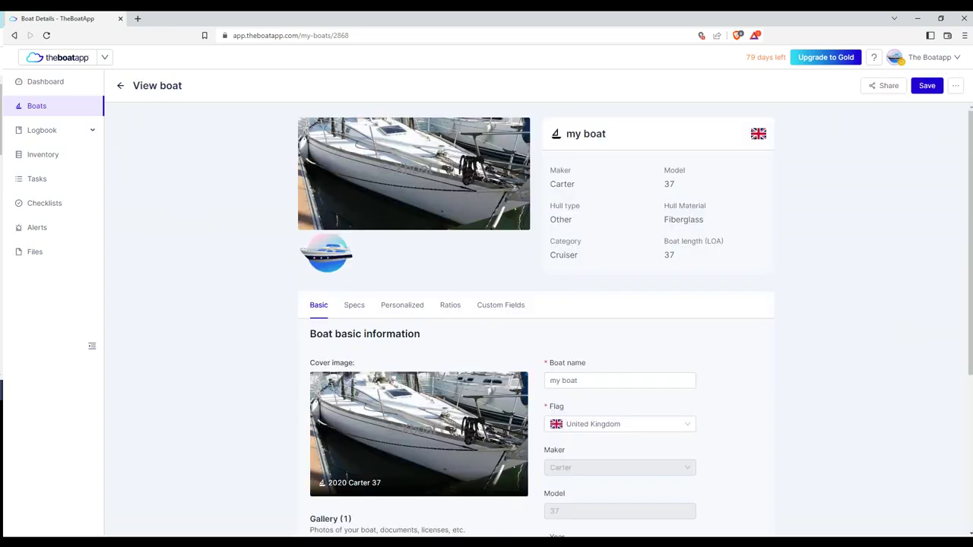
{"action": "left_click", "coordinate": [956, 86]}
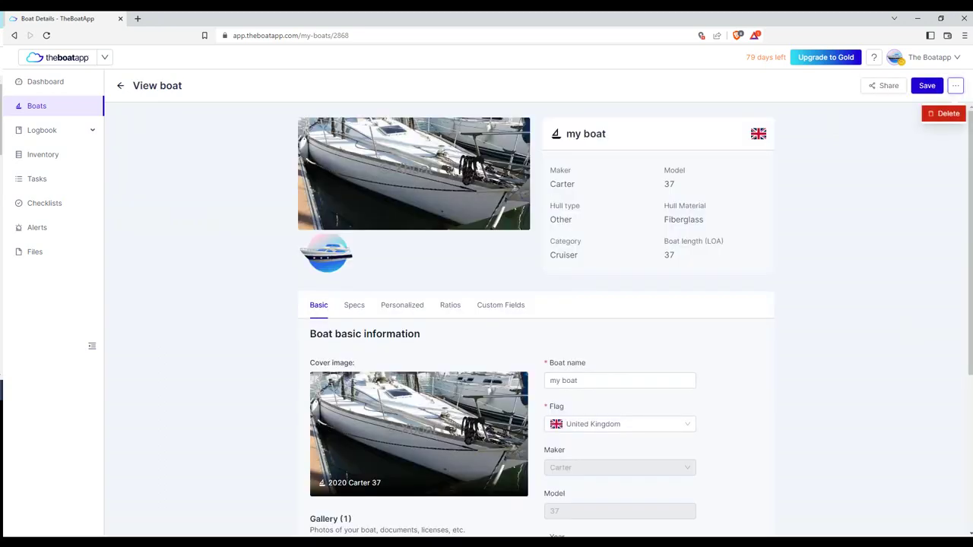
{"action": "left_click", "coordinate": [943, 113]}
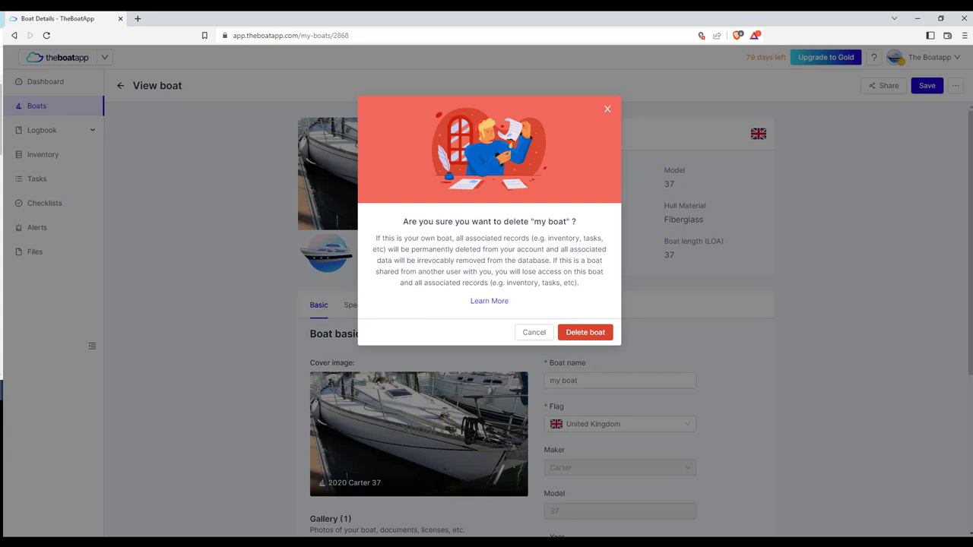
{"action": "left_click", "coordinate": [585, 332]}
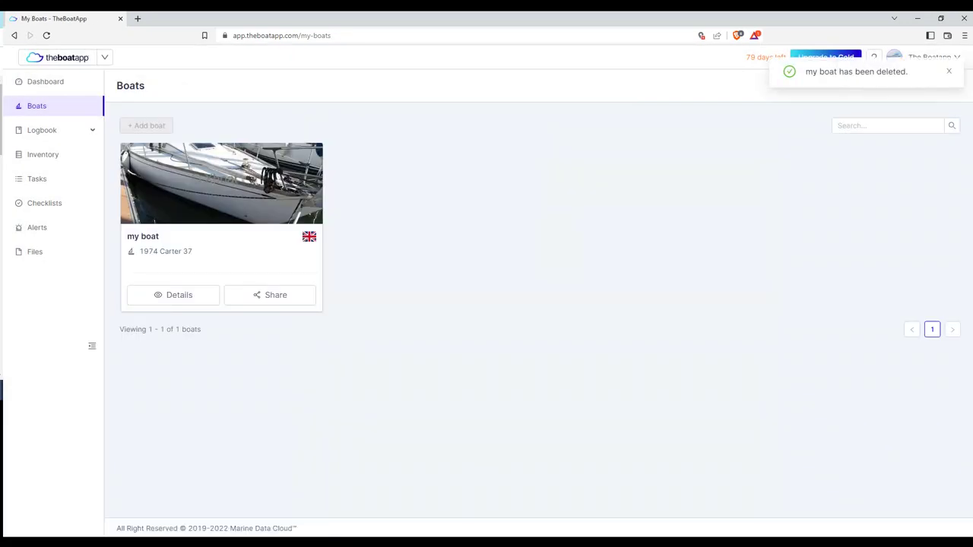